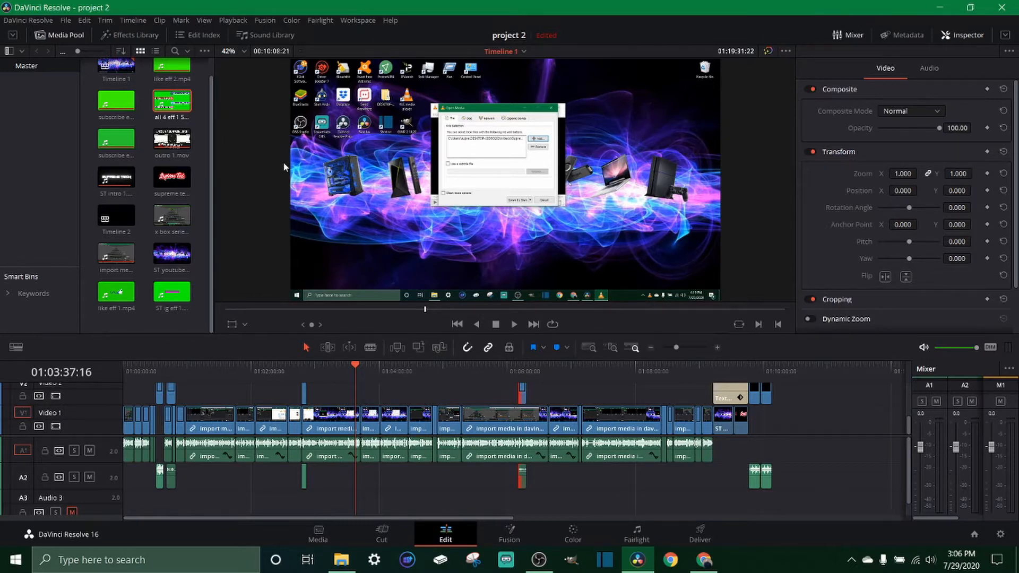
# Enlarge the timeline area, place the green-screen subscribe clip on Video 2 above the main footage, and play it.
pyautogui.moveTo(497, 334); pyautogui.dragTo(497, 277)
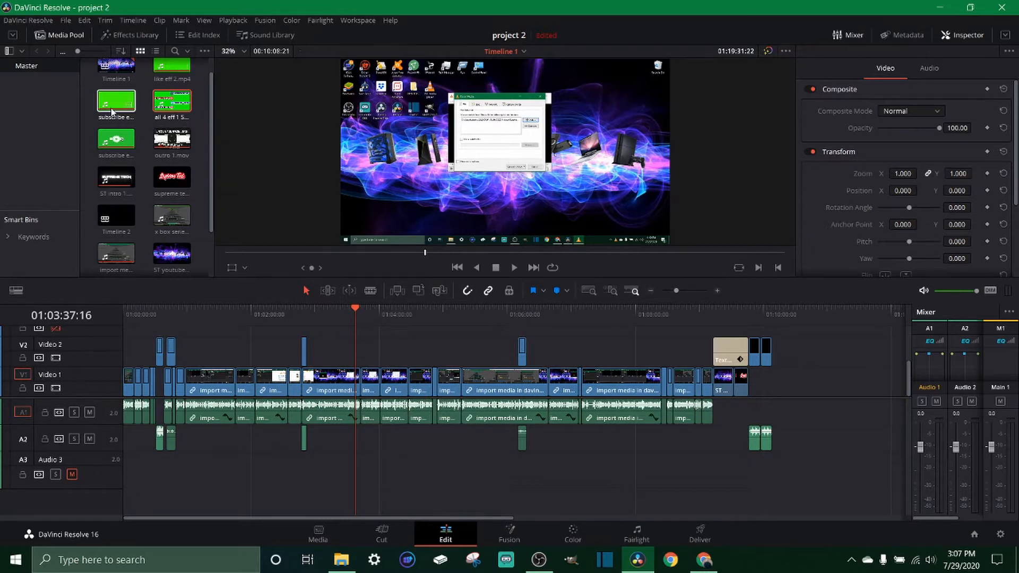
pyautogui.moveTo(116, 103); pyautogui.dragTo(403, 350)
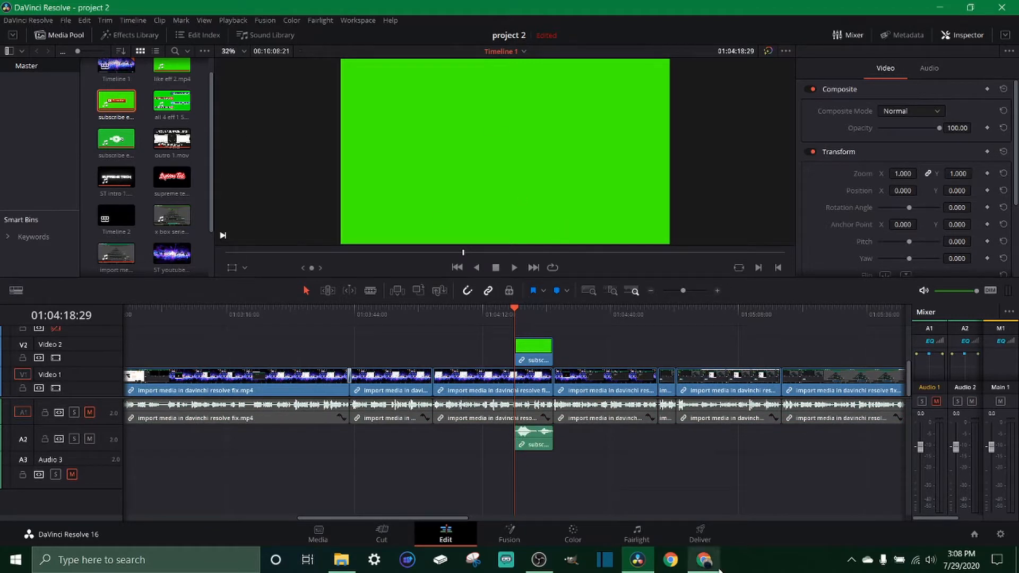
pyautogui.moveTo(715, 570)
pyautogui.press('space')
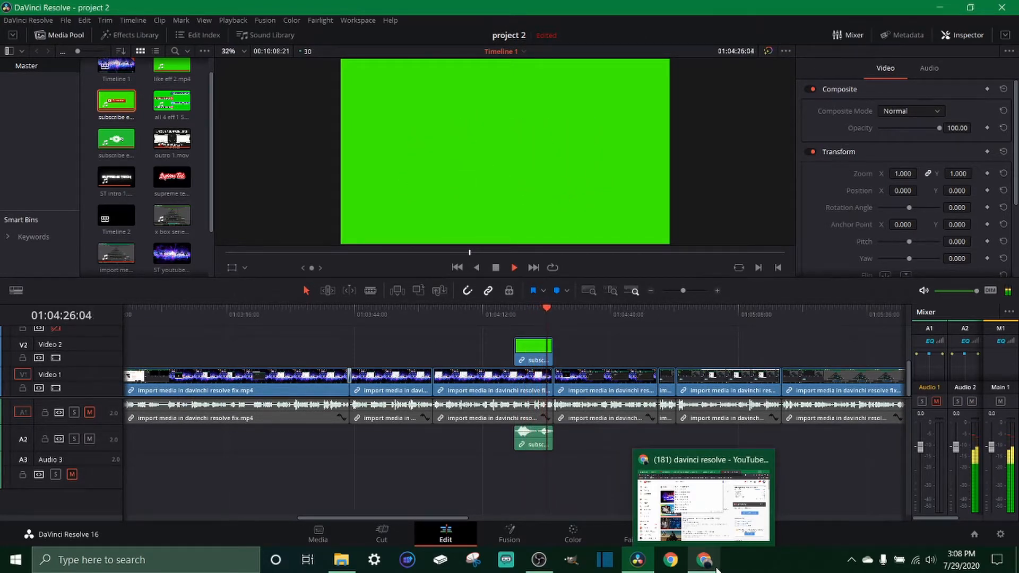
pyautogui.press('space')
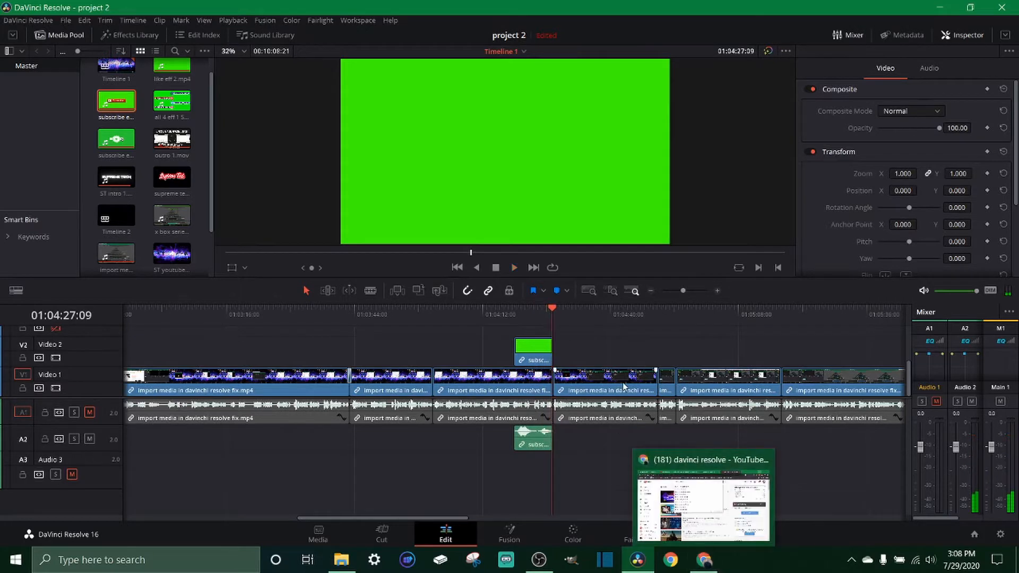
# Go to a frame showing the full Subscribe button and set the subscribe clip's qualifier to 3D on the Color page.
pyautogui.click(533, 308)
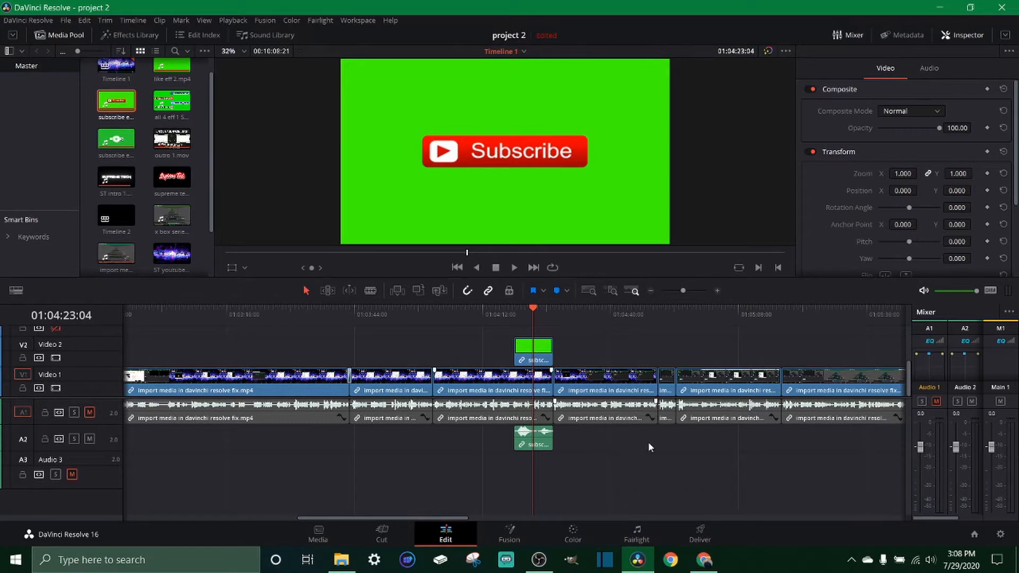
pyautogui.click(525, 349)
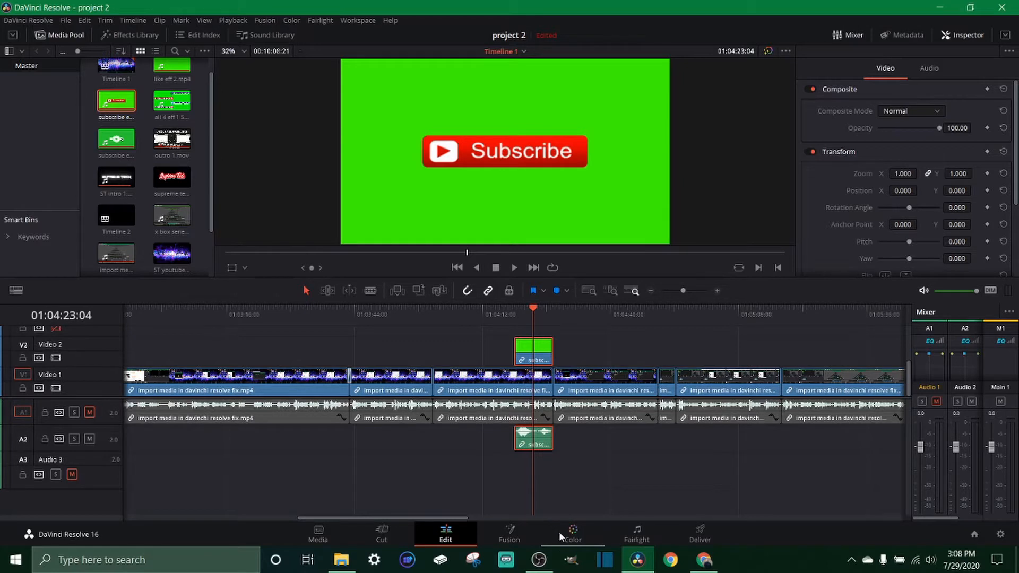
pyautogui.click(573, 540)
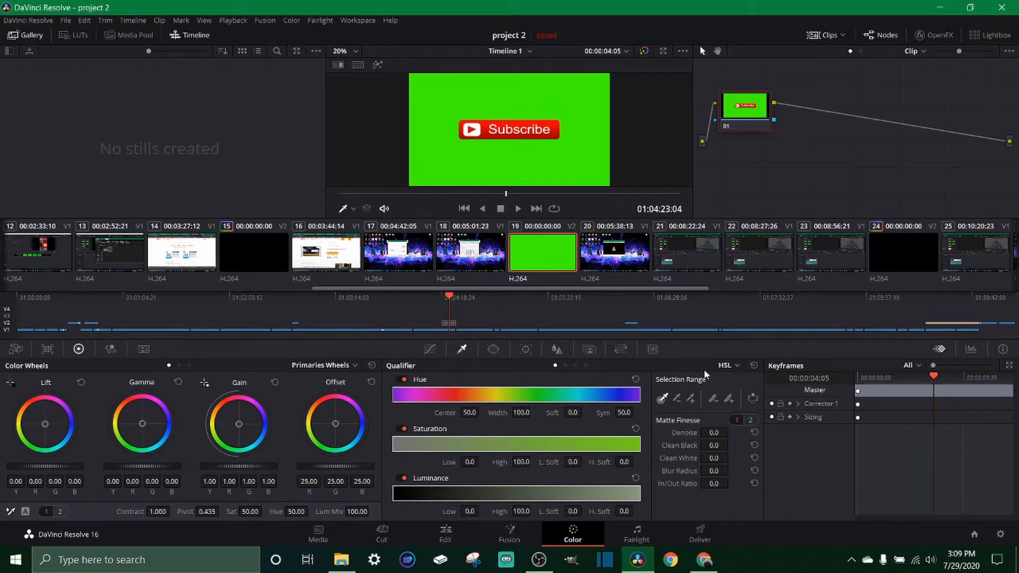
pyautogui.click(731, 365)
pyautogui.click(741, 410)
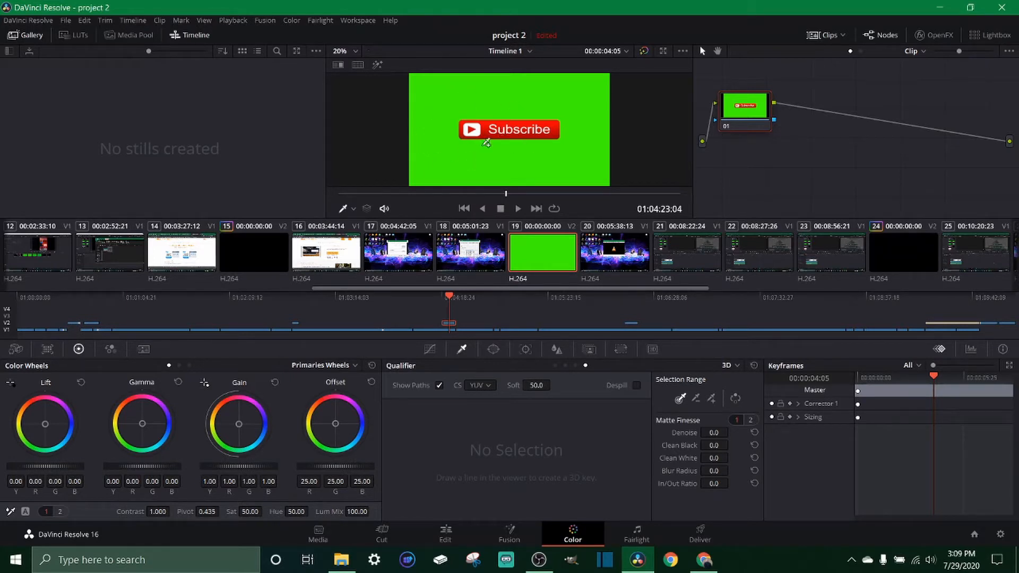
# Draw six sampling strokes across the green background around the Subscribe button for the 3D key.
pyautogui.moveTo(467, 162)
pyautogui.mouseDown()
pyautogui.moveTo(448, 153)
pyautogui.moveTo(440, 116)
pyautogui.moveTo(465, 94)
pyautogui.mouseUp()
pyautogui.moveTo(553, 98)
pyautogui.mouseDown()
pyautogui.moveTo(575, 96)
pyautogui.moveTo(589, 157)
pyautogui.moveTo(576, 166)
pyautogui.mouseUp()
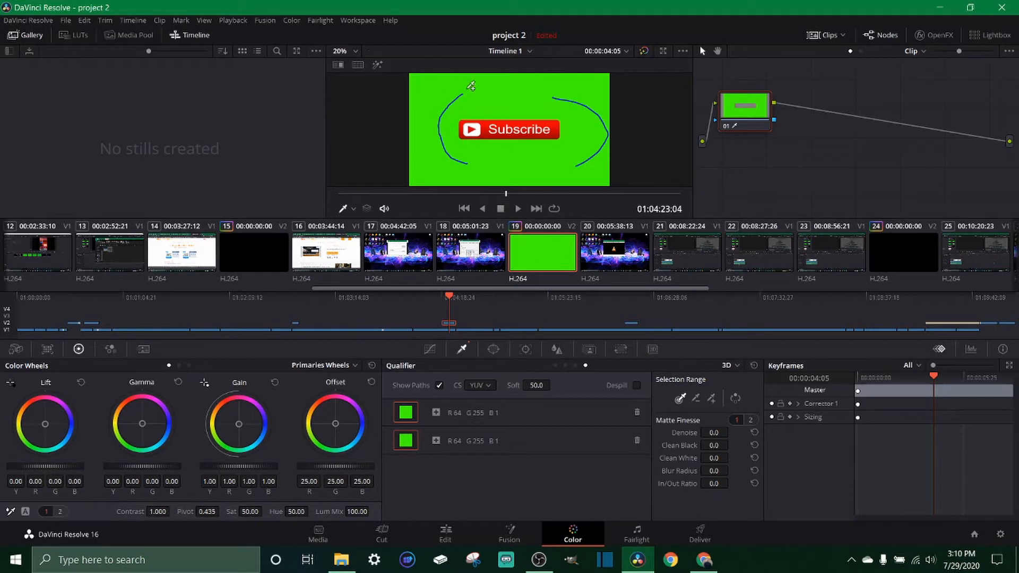
pyautogui.moveTo(527, 89); pyautogui.dragTo(510, 90)
pyautogui.moveTo(500, 154); pyautogui.dragTo(543, 154)
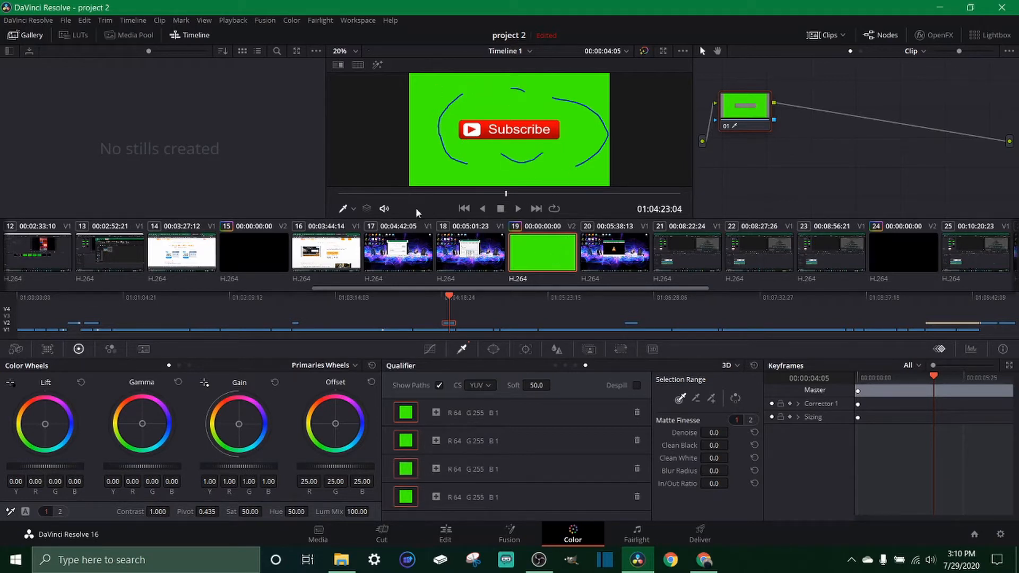
pyautogui.moveTo(438, 91); pyautogui.dragTo(428, 147)
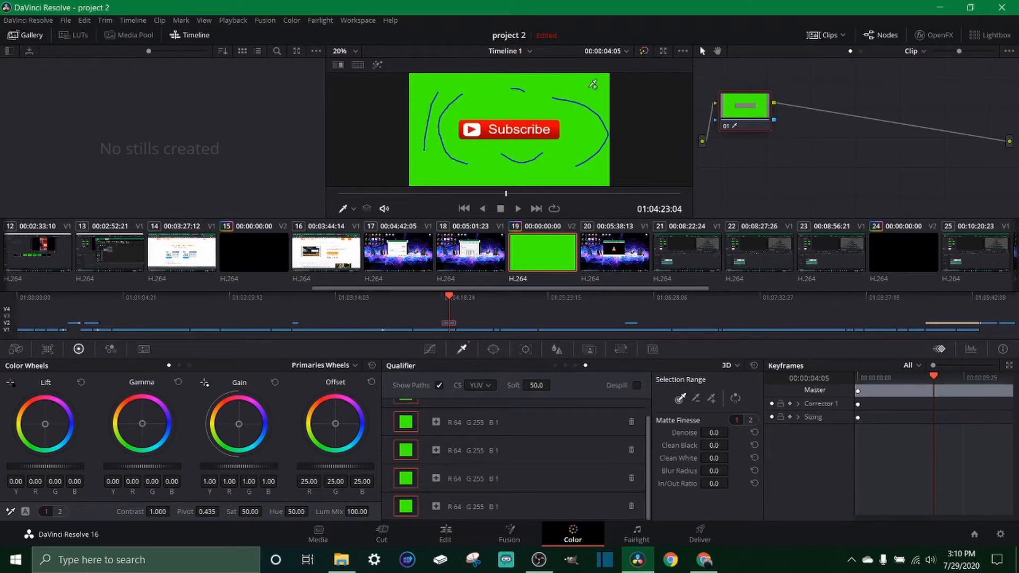
pyautogui.moveTo(579, 90); pyautogui.dragTo(583, 159)
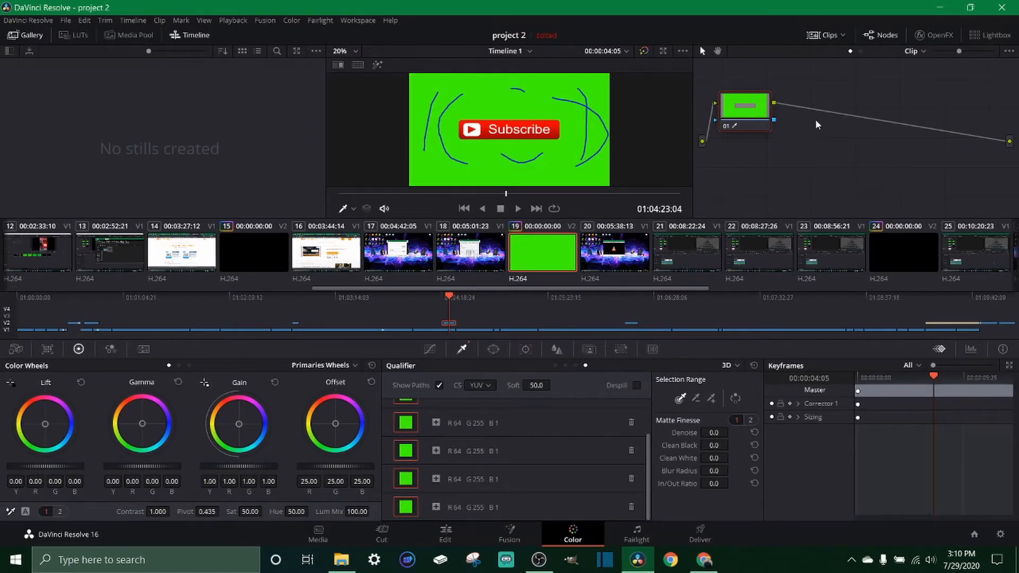
# Add an alpha output to the node graph and an Outside node after node 01.
pyautogui.rightClick(790, 130)
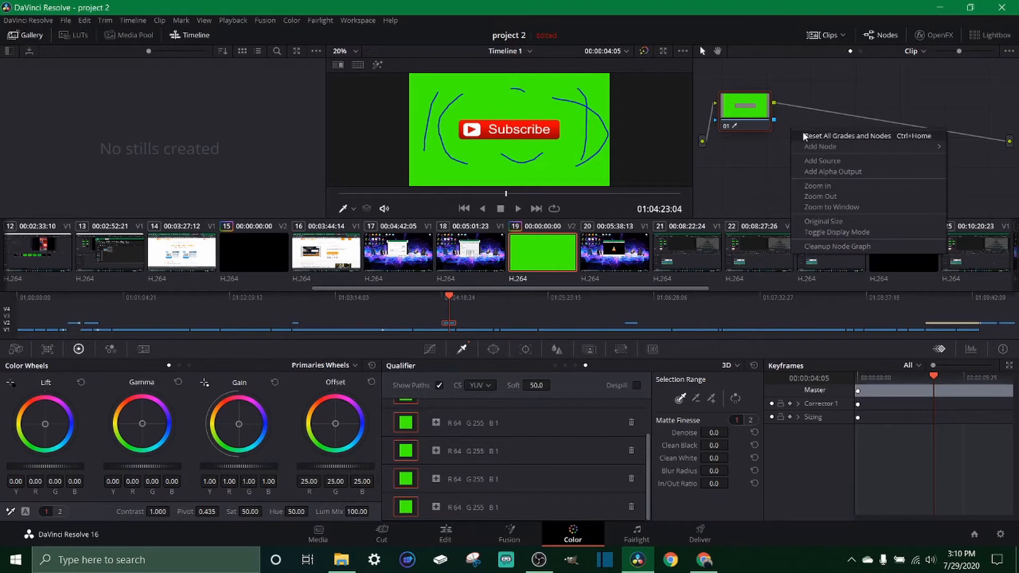
pyautogui.click(826, 172)
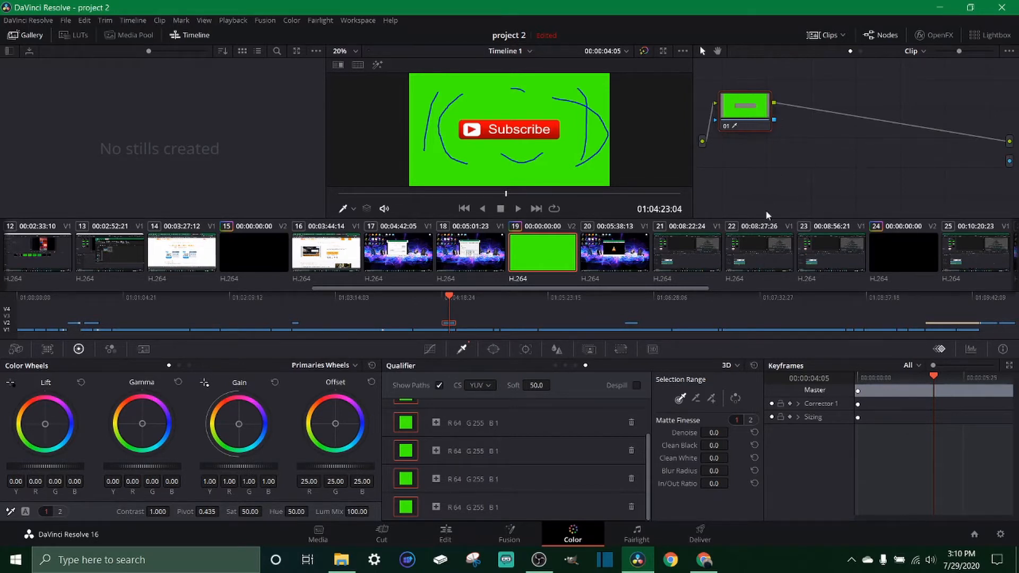
pyautogui.rightClick(746, 111)
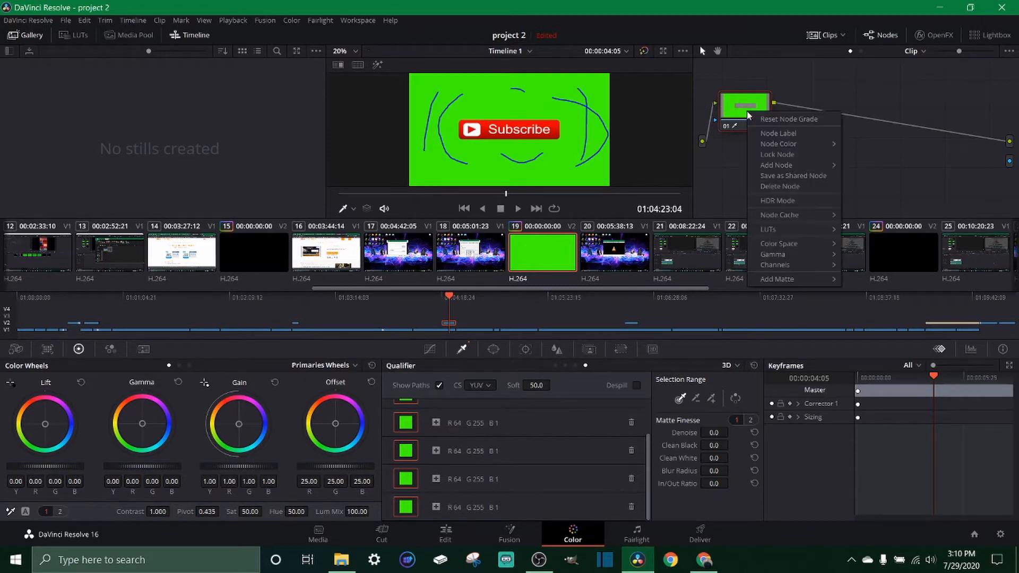
pyautogui.rightClick(732, 106)
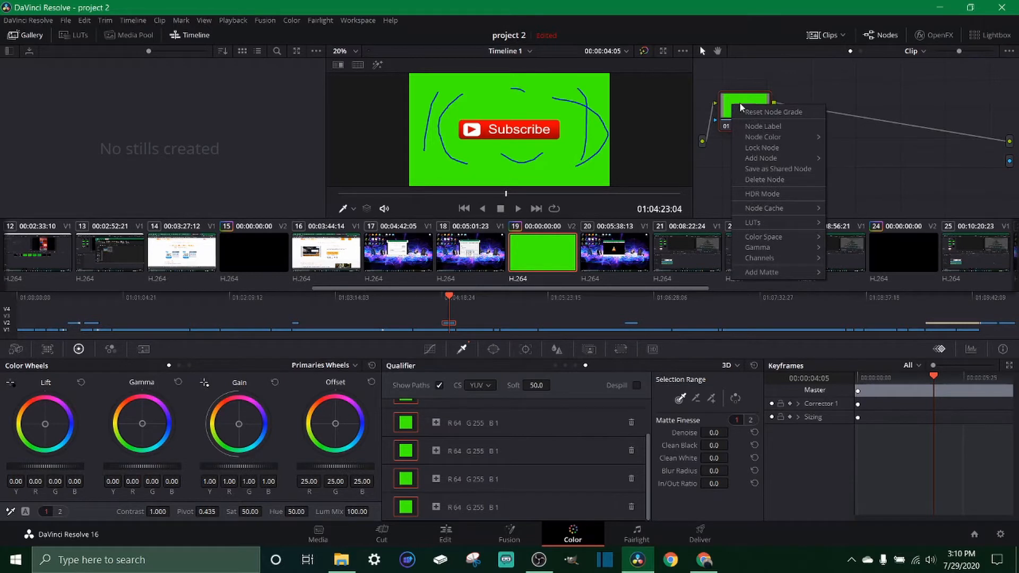
pyautogui.moveTo(773, 156)
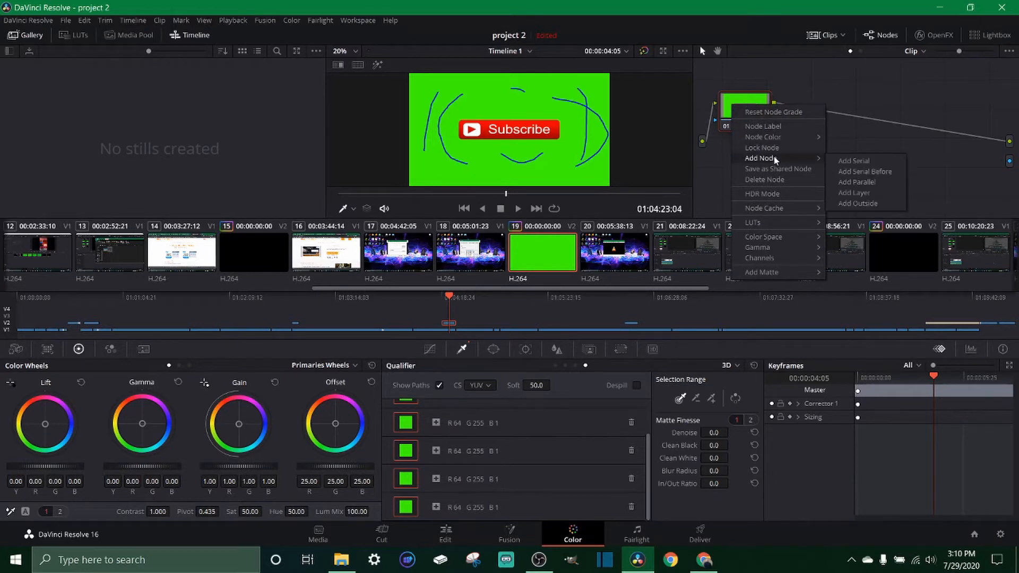
pyautogui.click(862, 203)
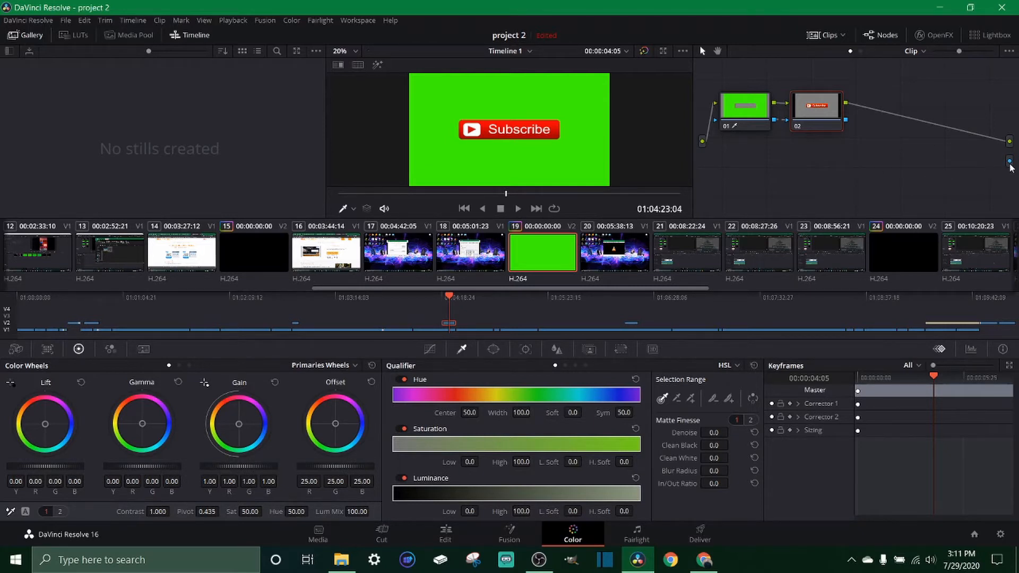
# Connect node 02's key output to the graph's alpha output and play part of the keyed Subscribe animation.
pyautogui.moveTo(1009, 162); pyautogui.dragTo(846, 120)
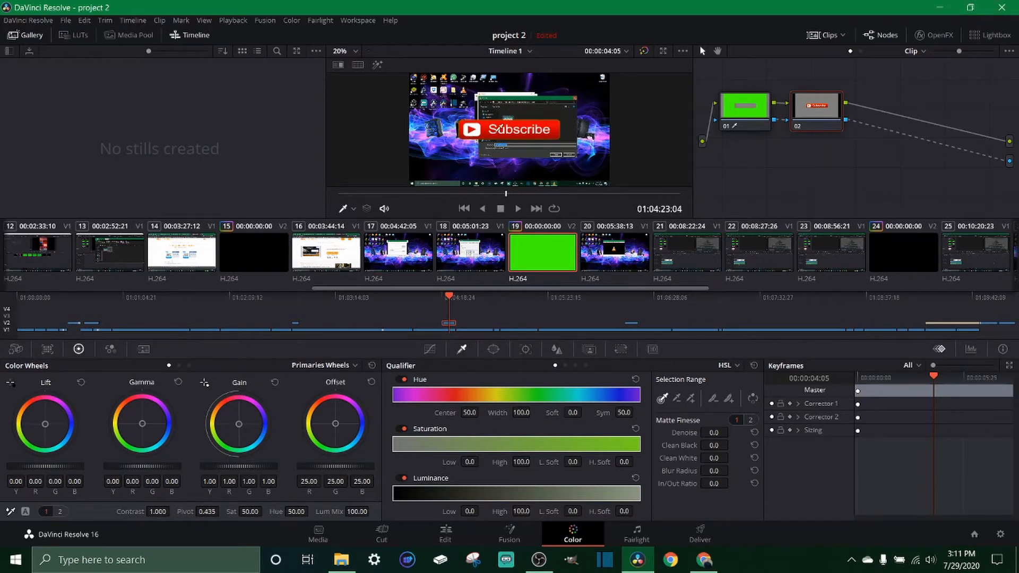
pyautogui.click(374, 193)
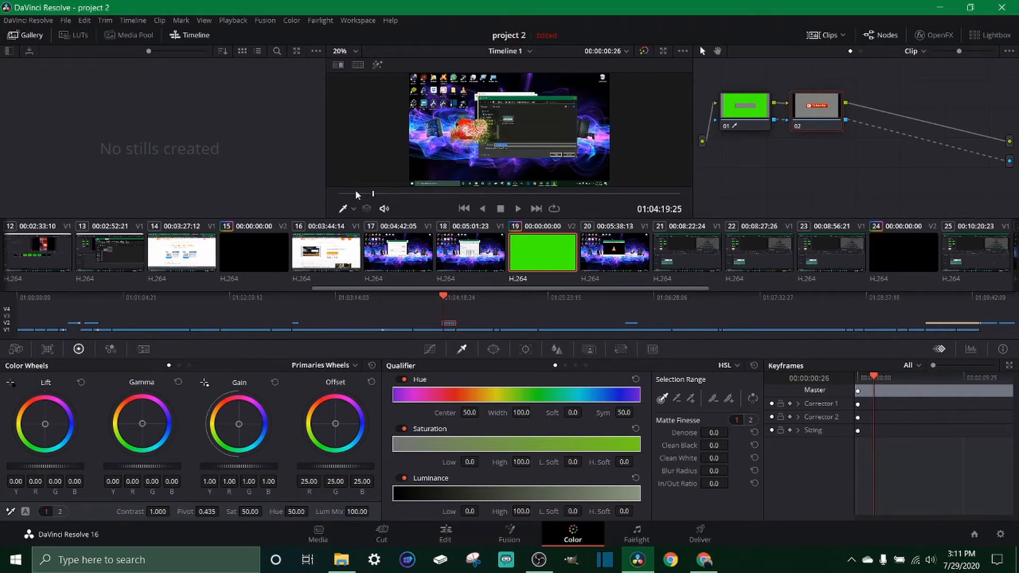
pyautogui.press('space')
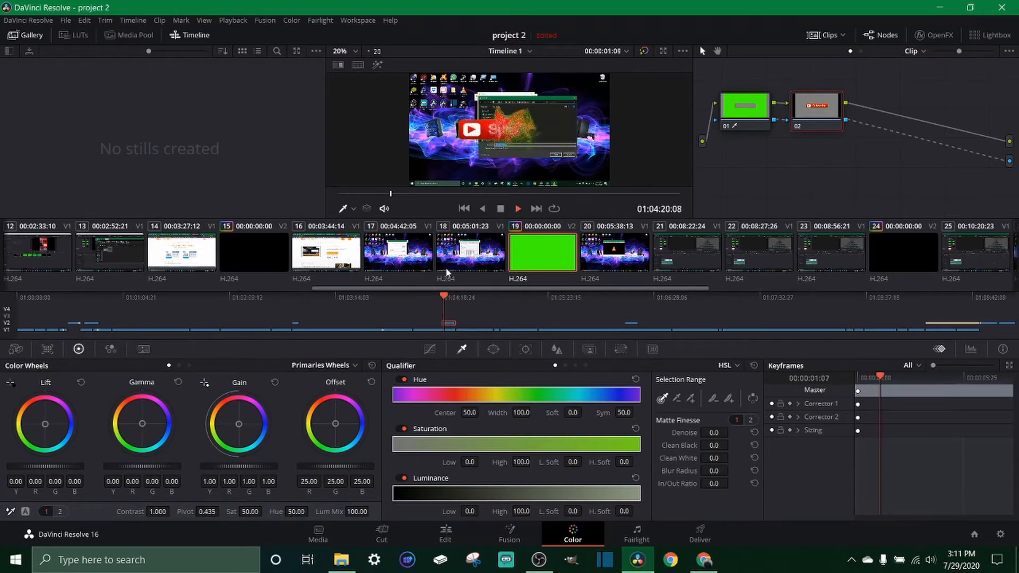
pyautogui.press('space')
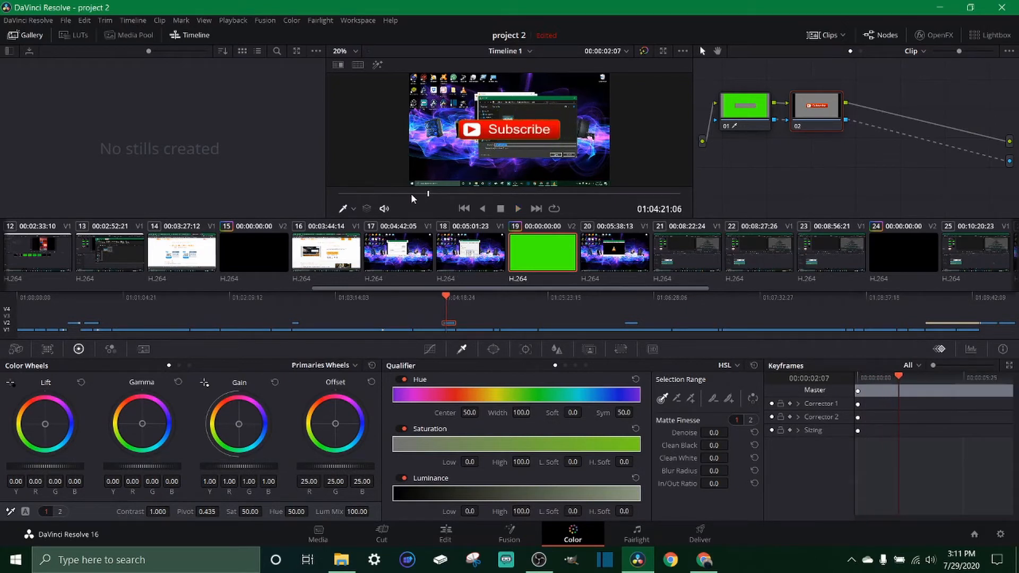
# At a frame with the Subscribe button partly dissolved into particles, set node 02's qualifier to 3D and enable Despill.
pyautogui.click(400, 193)
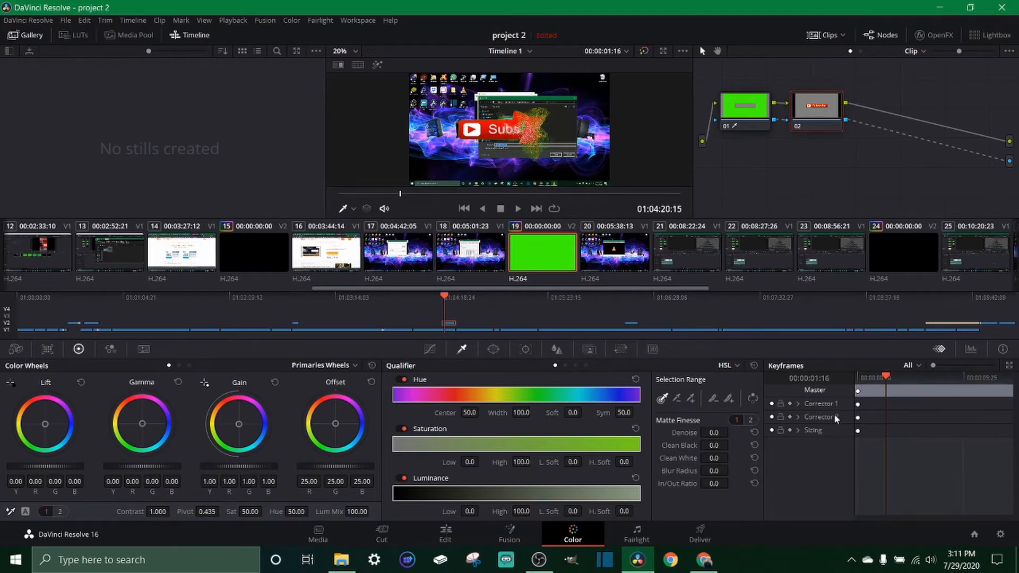
pyautogui.click(736, 368)
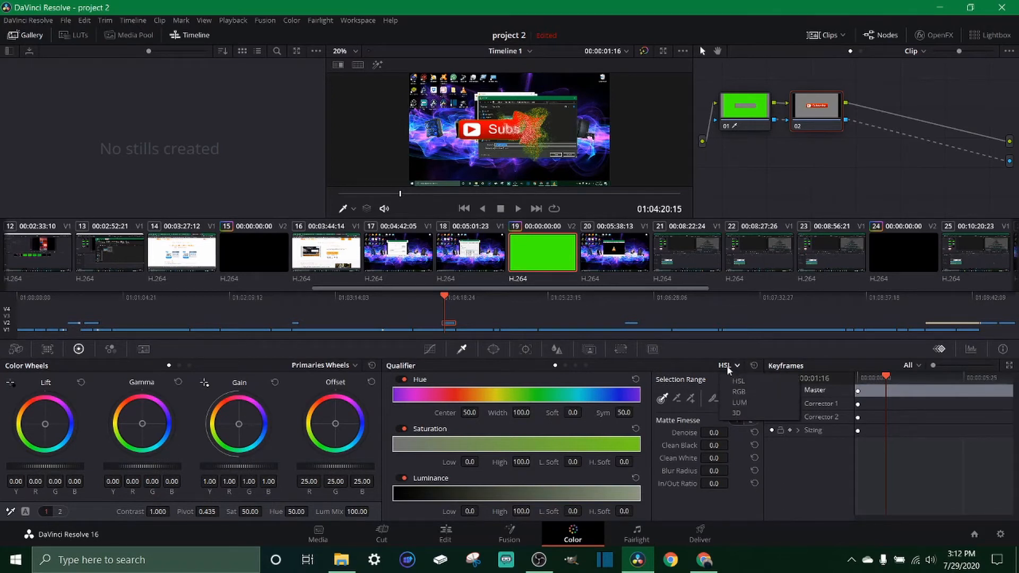
pyautogui.click(742, 412)
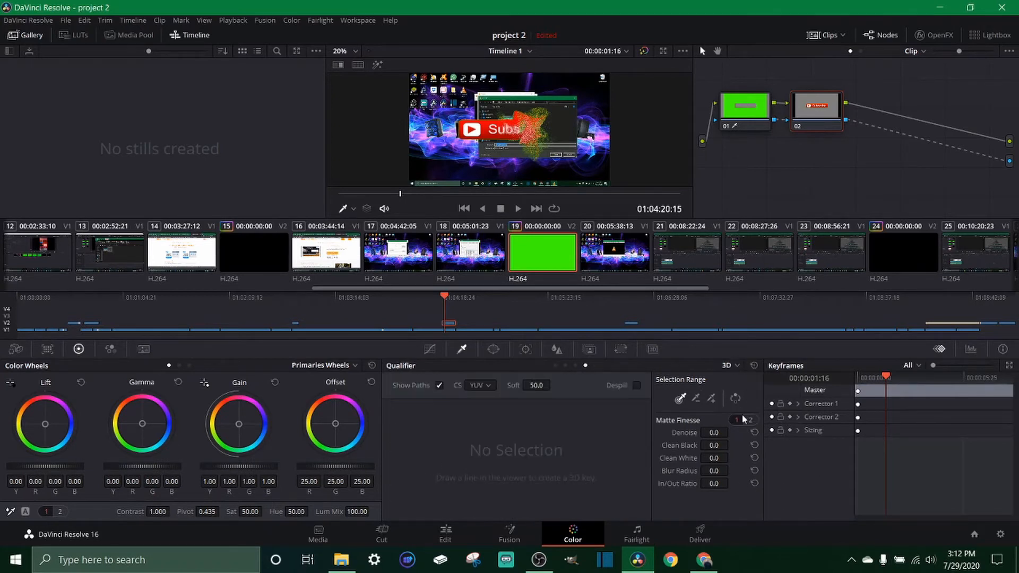
pyautogui.click(637, 386)
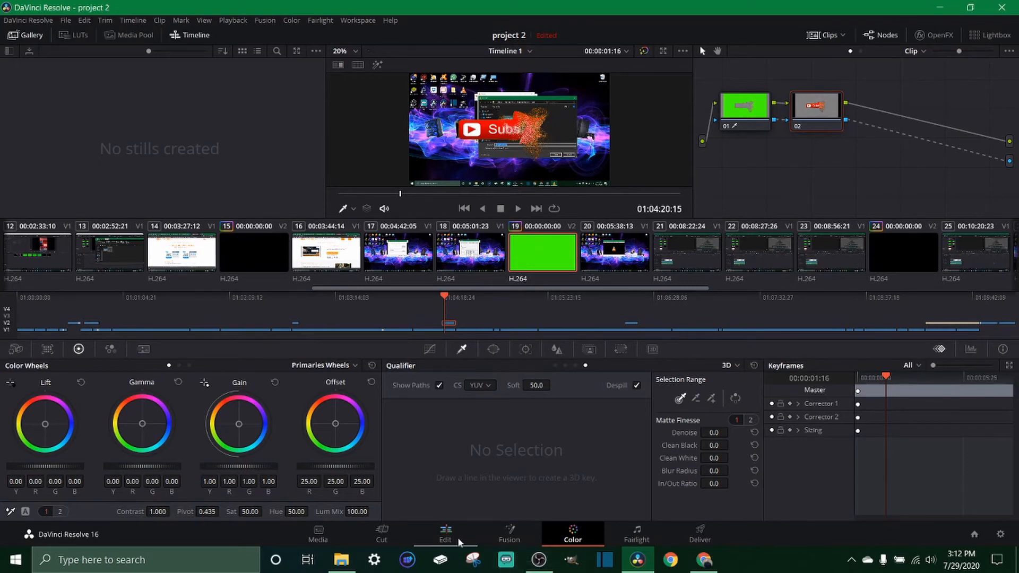
# Return to the Edit page, play the keyed subscribe clip from its start, and check several frames of the overlay.
pyautogui.click(442, 532)
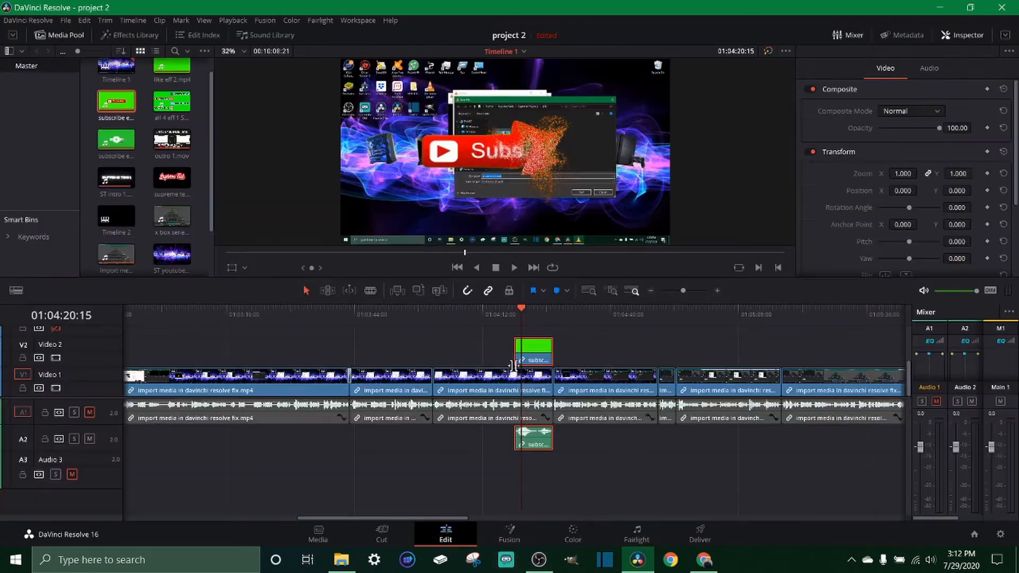
pyautogui.press('Up')
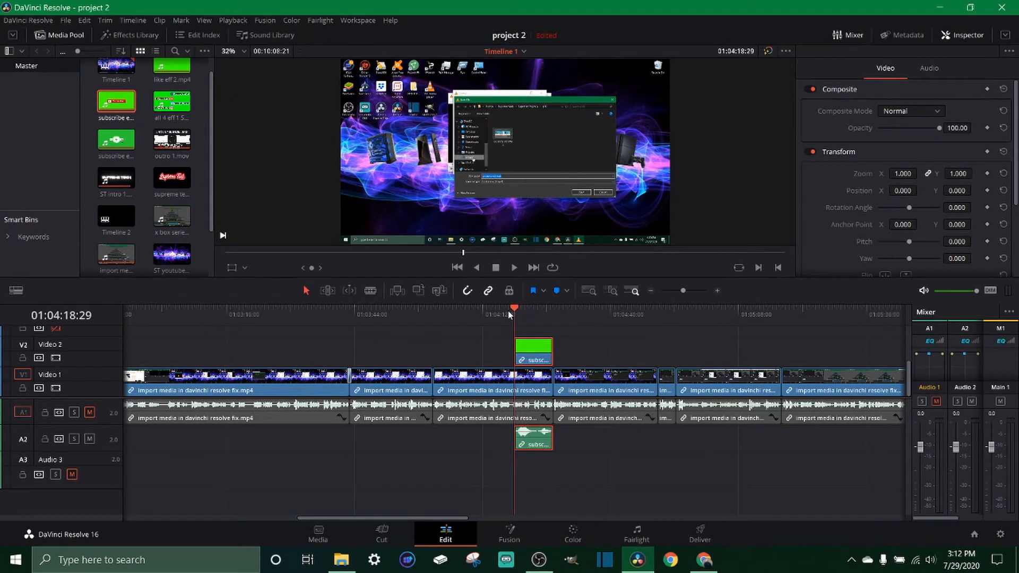
pyautogui.press('space')
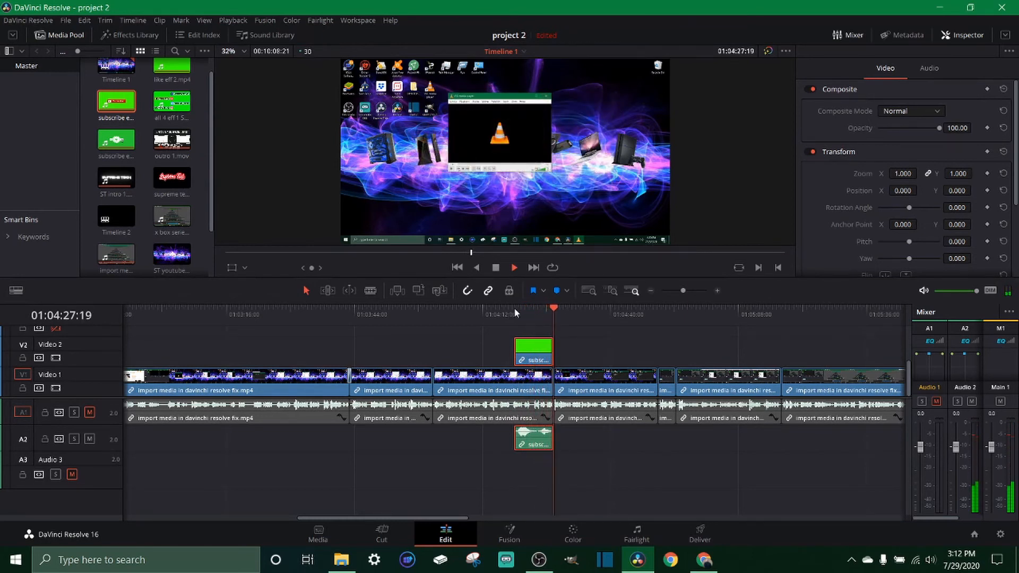
pyautogui.click(521, 308)
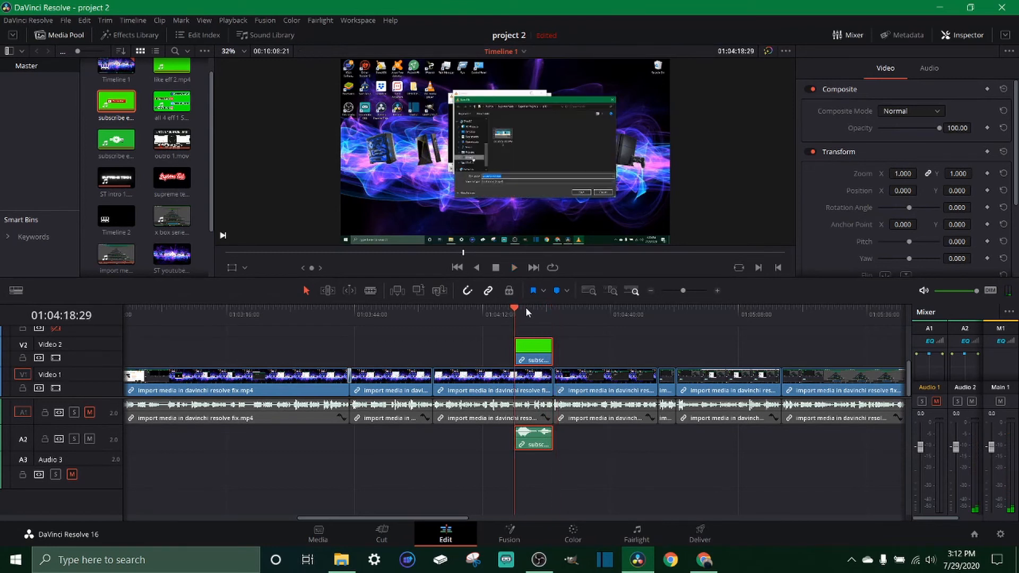
pyautogui.click(526, 308)
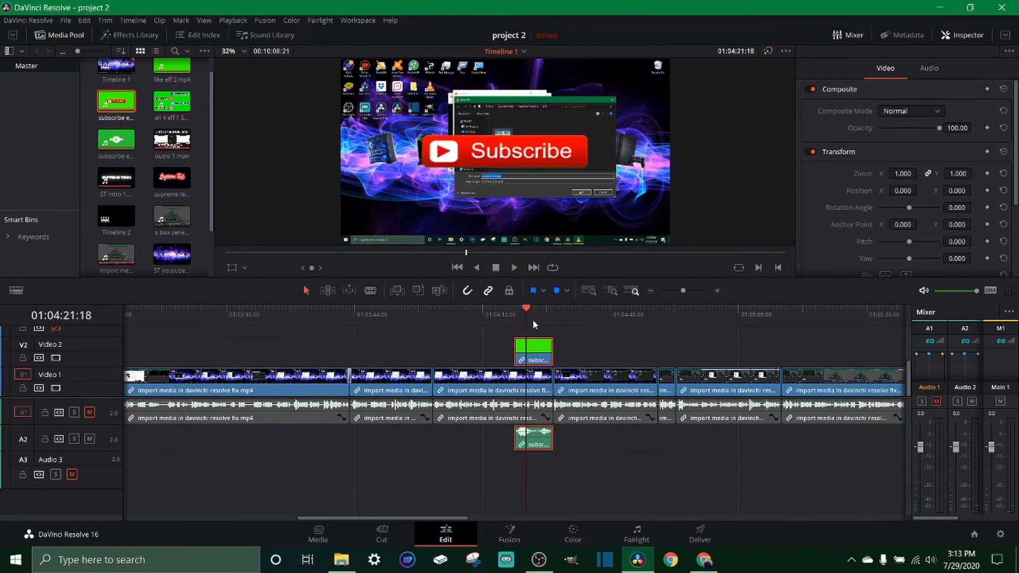
pyautogui.click(534, 311)
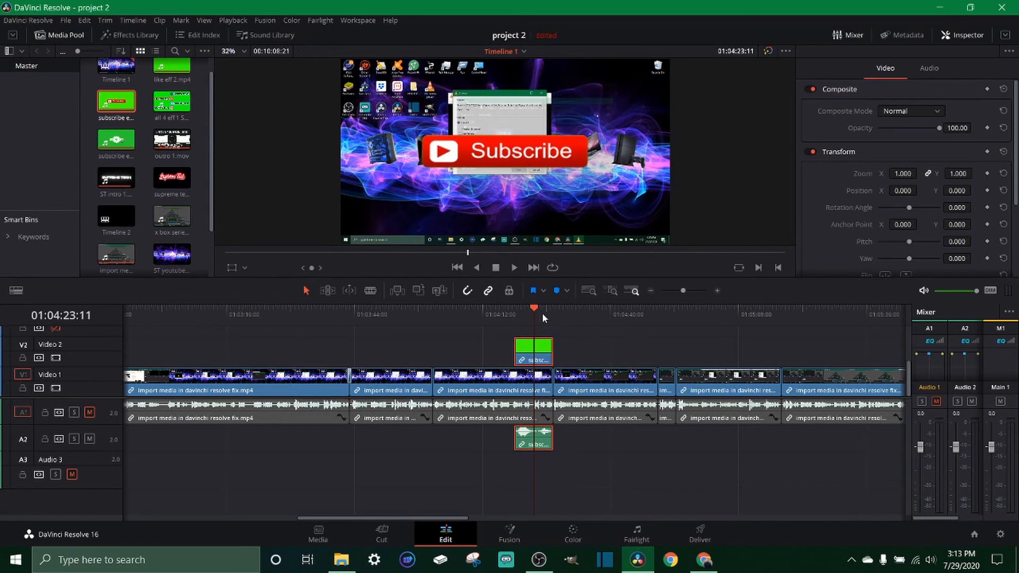
pyautogui.click(540, 310)
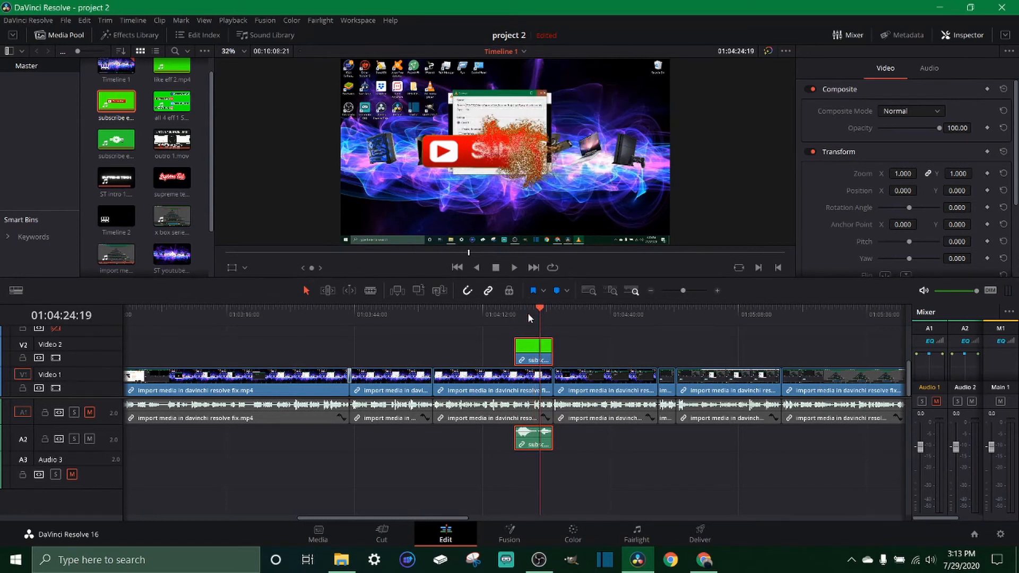